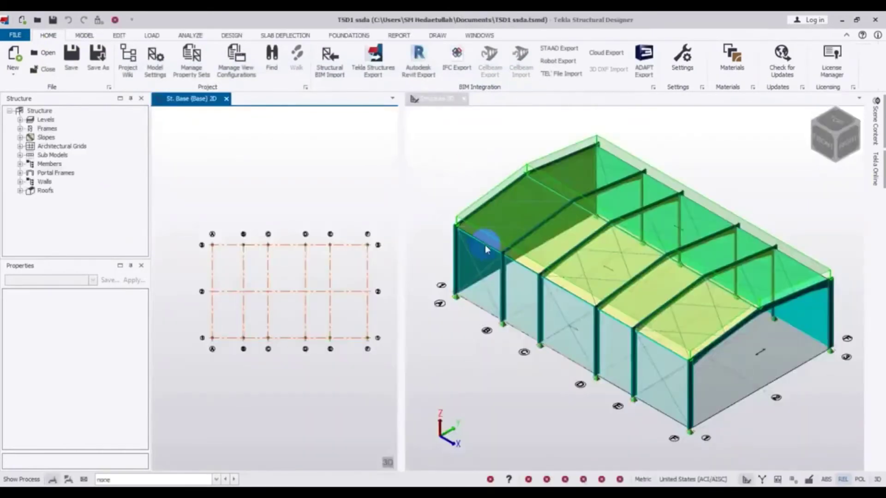
Step: Dock the Structure 3D view alongside the base plan as one tab group and examine the completed portal-frame building
{"action": "left_click_drag", "start_coordinate": [424, 105], "coordinate": [352, 96]}
{"action": "middle_click_drag", "start_coordinate": [372, 350], "coordinate": [372, 451]}
{"action": "scroll", "coordinate": [749, 193], "scroll_direction": "down", "scroll_amount": 3}
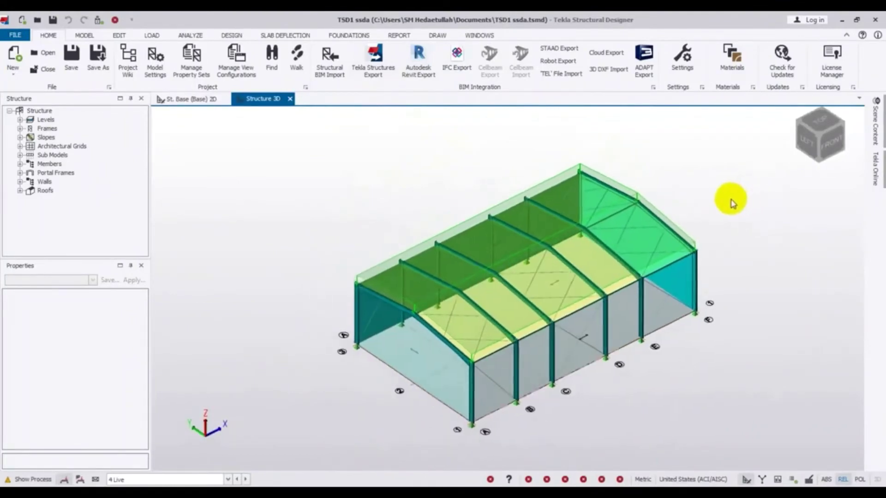
{"action": "mouse_move", "coordinate": [425, 395]}
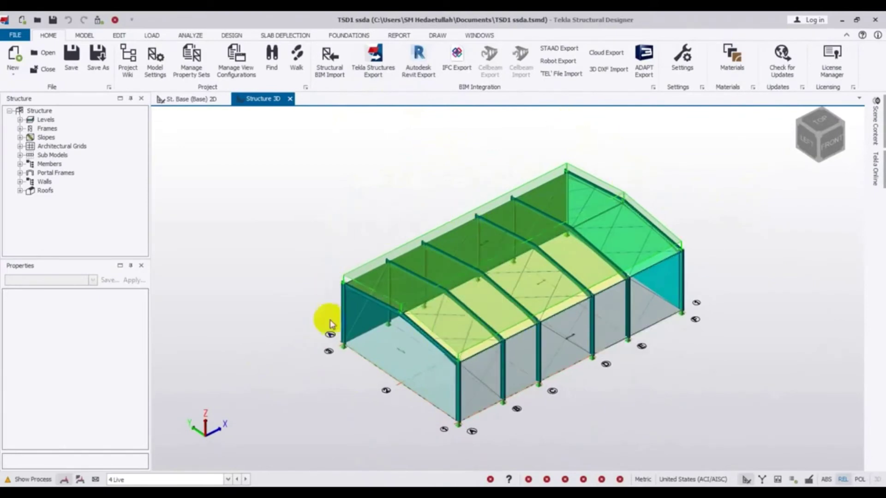
{"action": "mouse_move", "coordinate": [643, 259]}
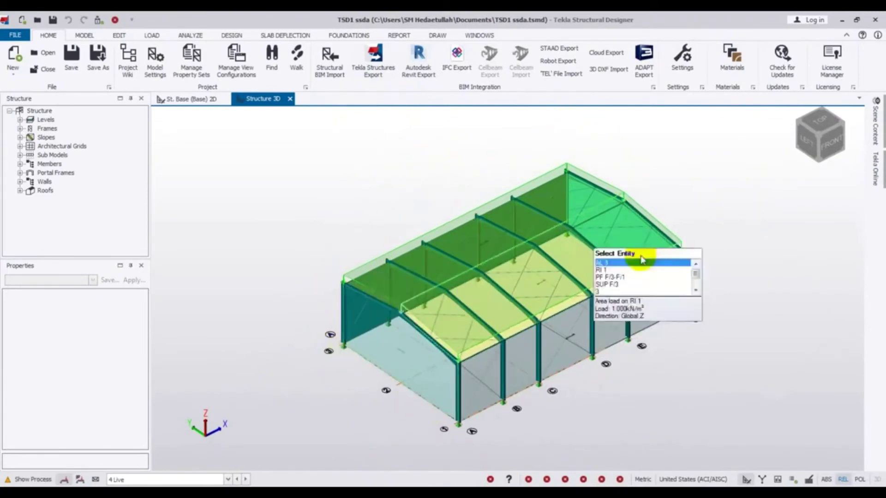
{"action": "mouse_move", "coordinate": [390, 317]}
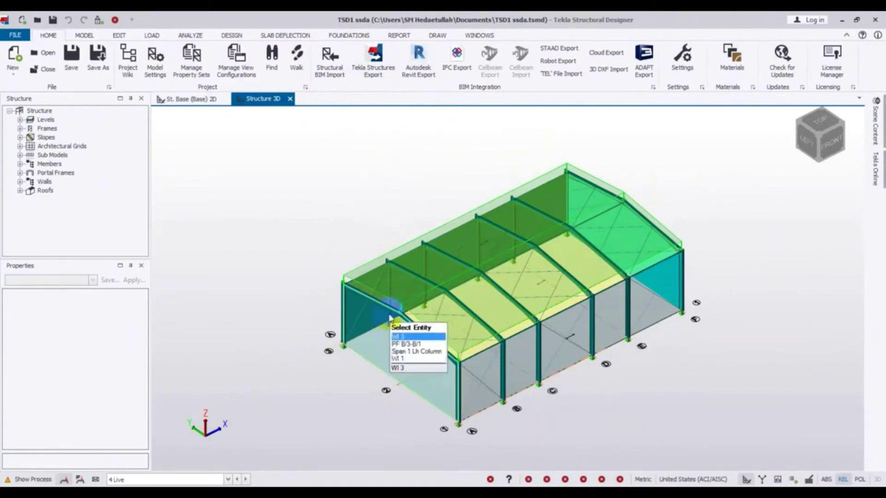
{"action": "middle_click_drag", "start_coordinate": [231, 206], "coordinate": [240, 208]}
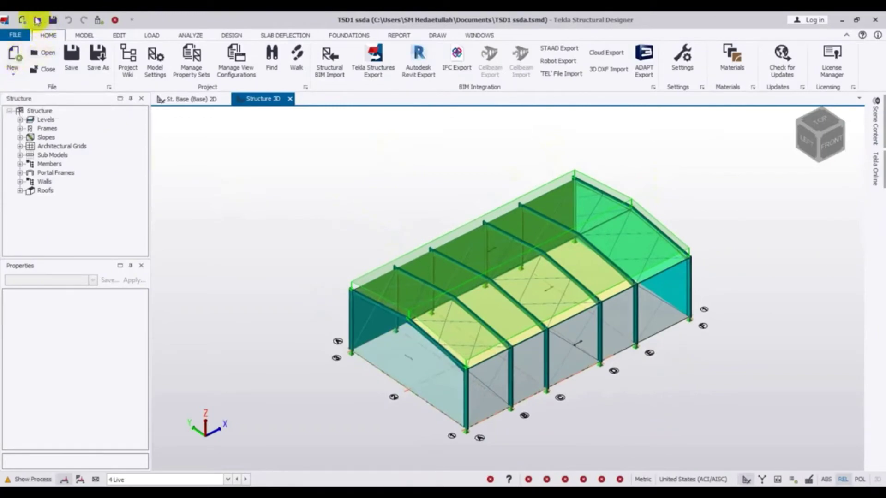
Step: Create a new project and arrange its Structure 3D view side by side with the St. Base (Base) 2D view
{"action": "left_click", "coordinate": [21, 21]}
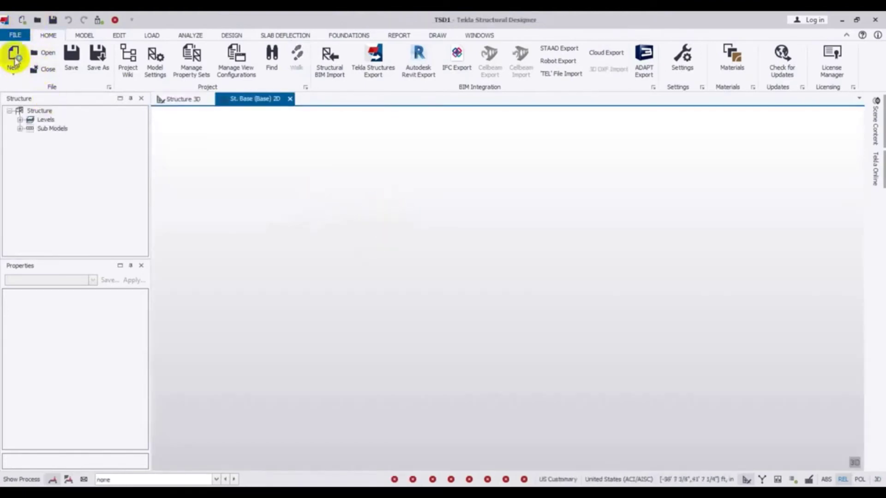
{"action": "left_click", "coordinate": [13, 57]}
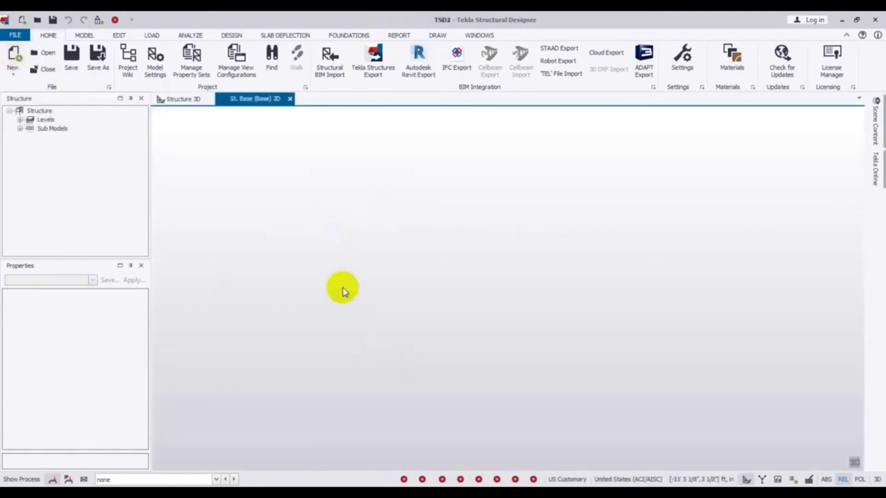
{"action": "left_click_drag", "start_coordinate": [184, 103], "coordinate": [532, 284]}
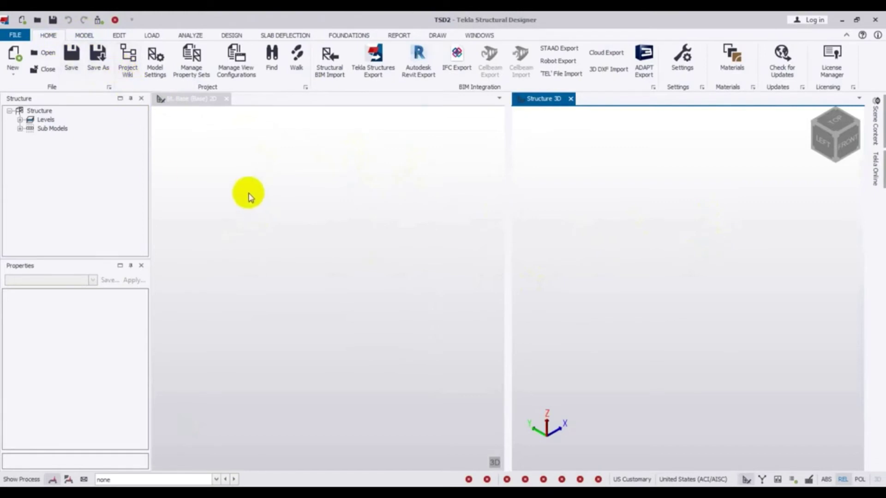
{"action": "left_click", "coordinate": [231, 172]}
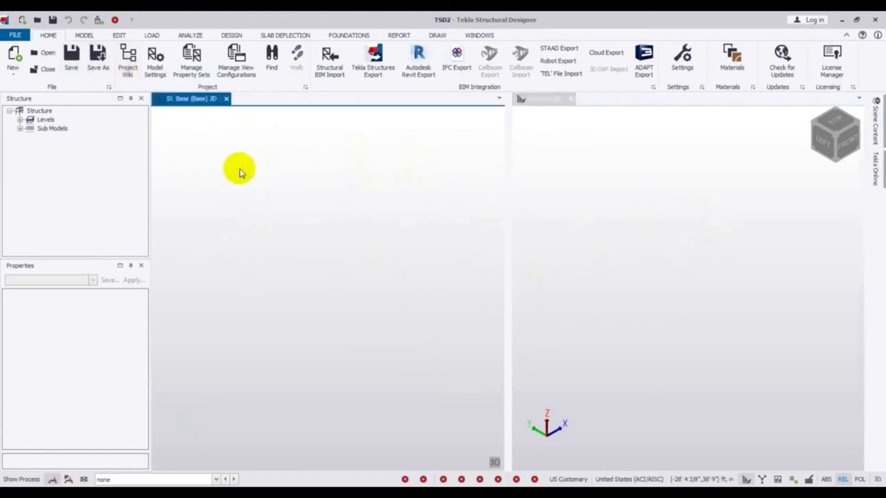
Step: Choose United States (ACI/AISC) as the model's head code and ASCE7 2005 for general loading
{"action": "left_click", "coordinate": [157, 57]}
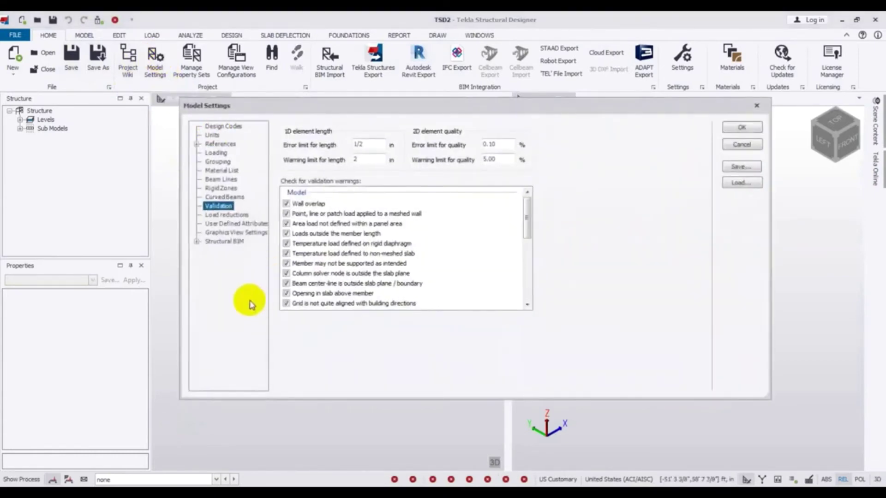
{"action": "left_click", "coordinate": [218, 127]}
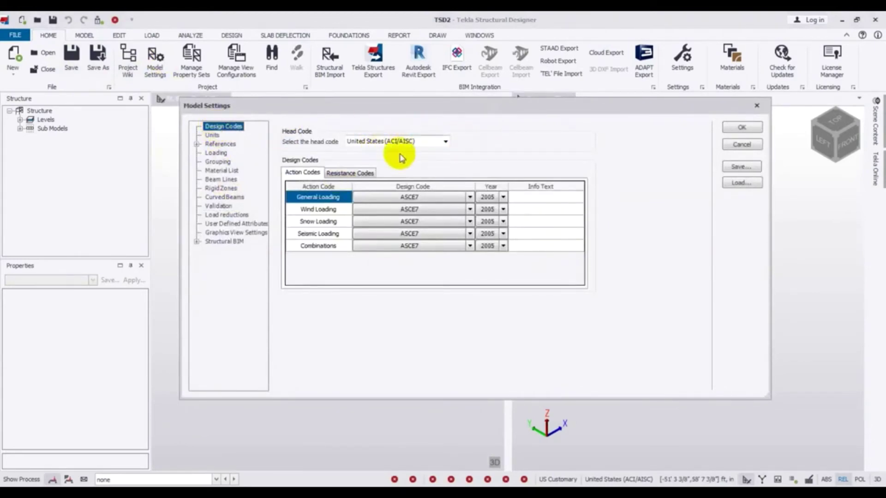
{"action": "left_click", "coordinate": [445, 141]}
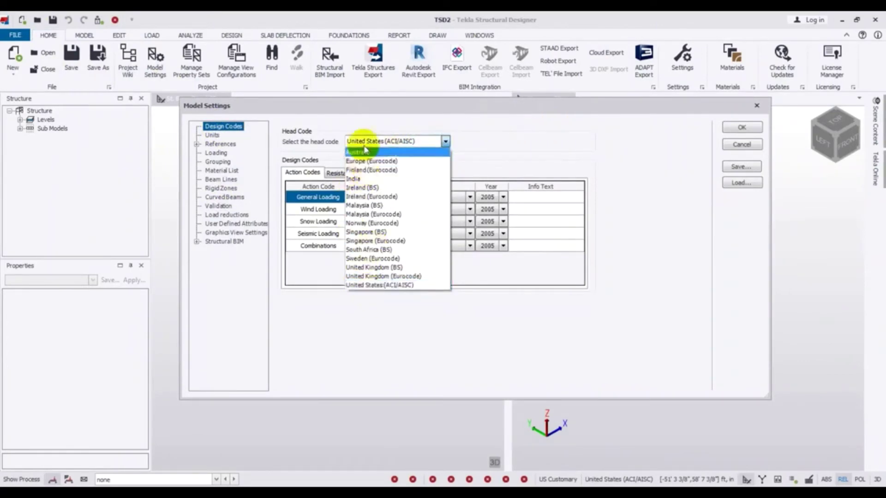
{"action": "left_click", "coordinate": [369, 286]}
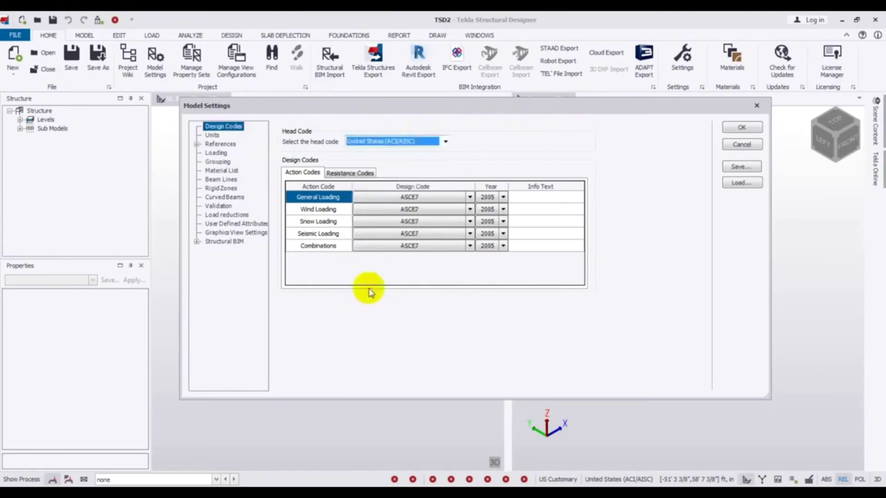
{"action": "left_click", "coordinate": [503, 197]}
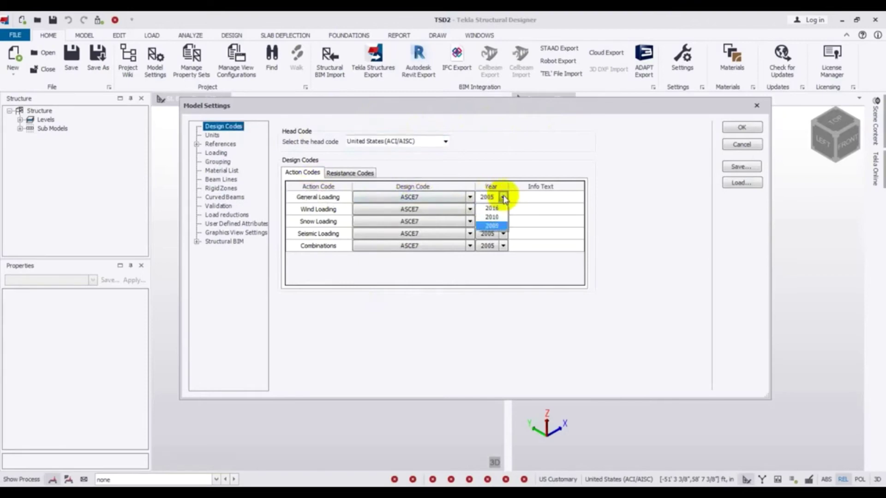
{"action": "left_click", "coordinate": [492, 226]}
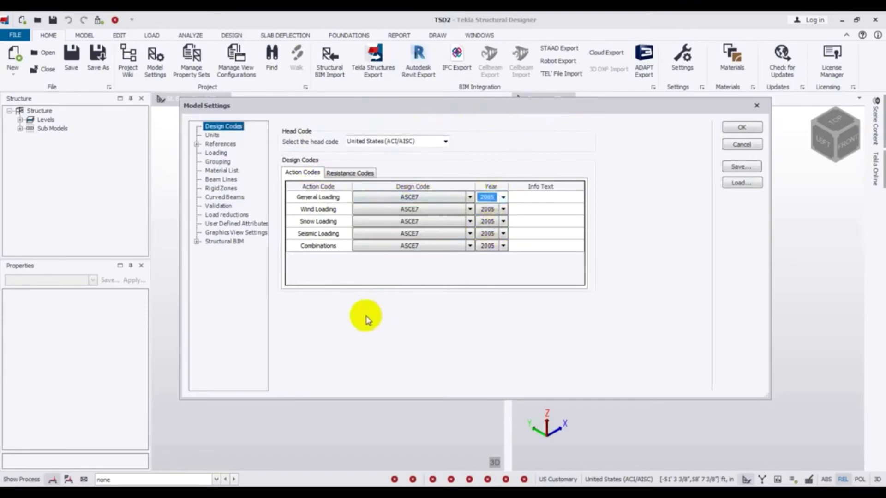
Step: Choose AISC 360/341 LRFD as the resistance code for steel design
{"action": "left_click", "coordinate": [361, 174]}
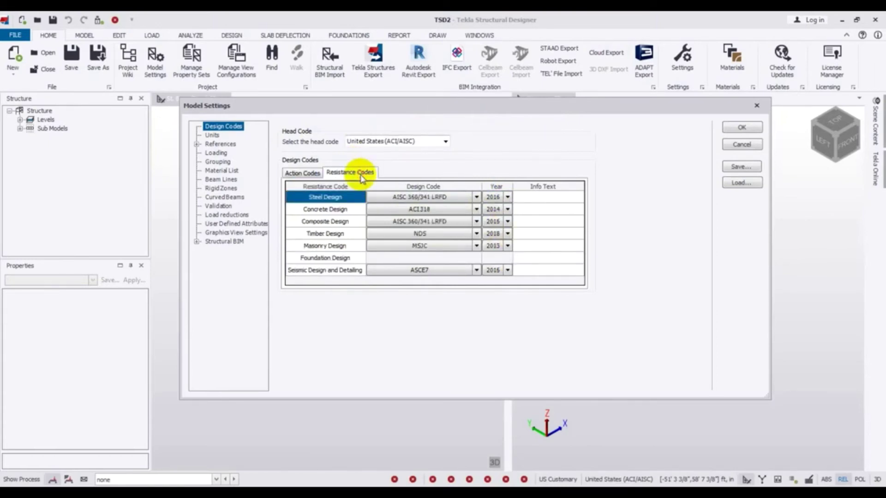
{"action": "left_click", "coordinate": [448, 198]}
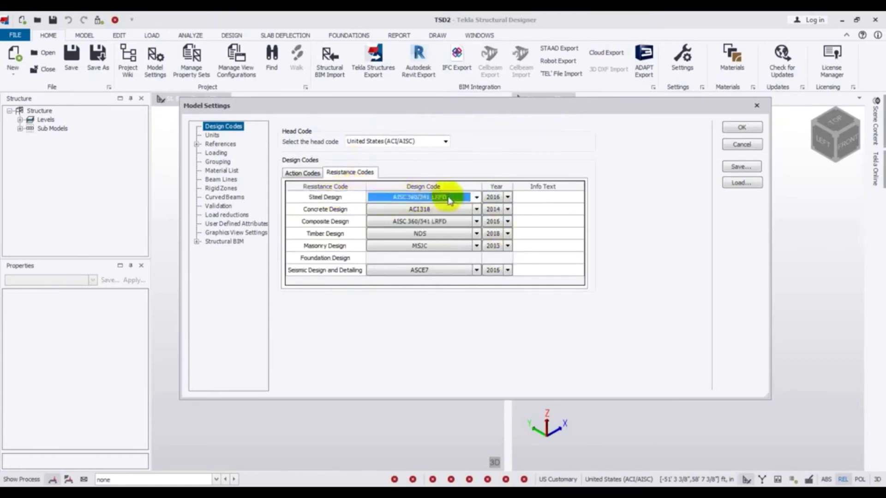
{"action": "left_click", "coordinate": [476, 197]}
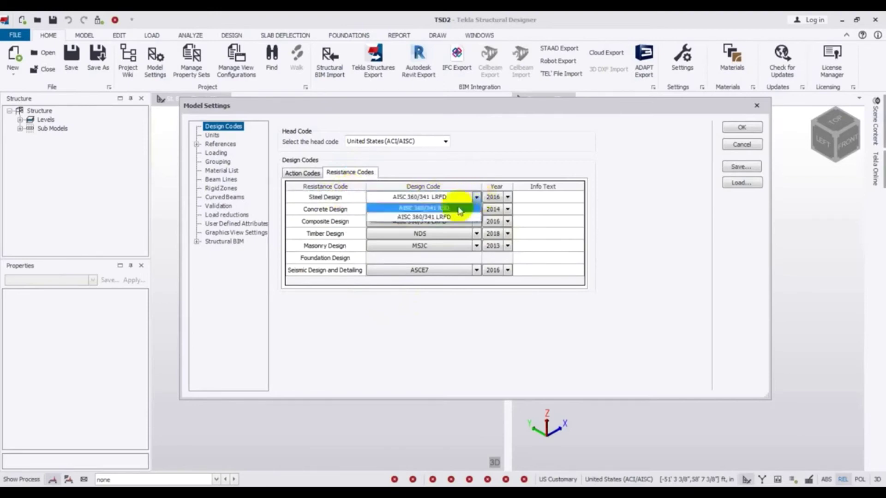
{"action": "left_click", "coordinate": [426, 218]}
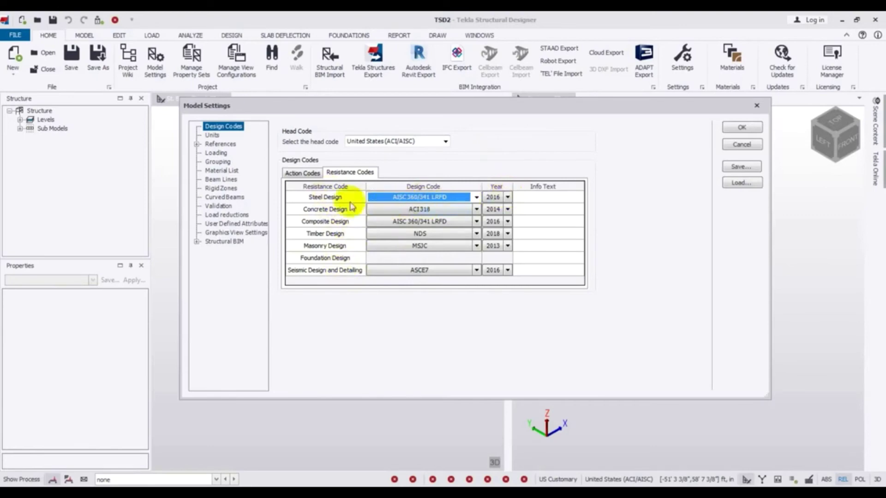
{"action": "left_click", "coordinate": [507, 197]}
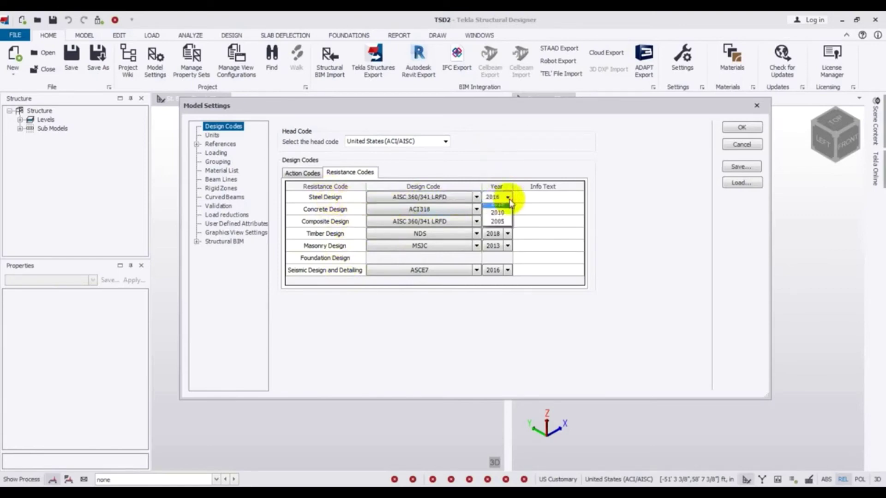
{"action": "left_click", "coordinate": [506, 227]}
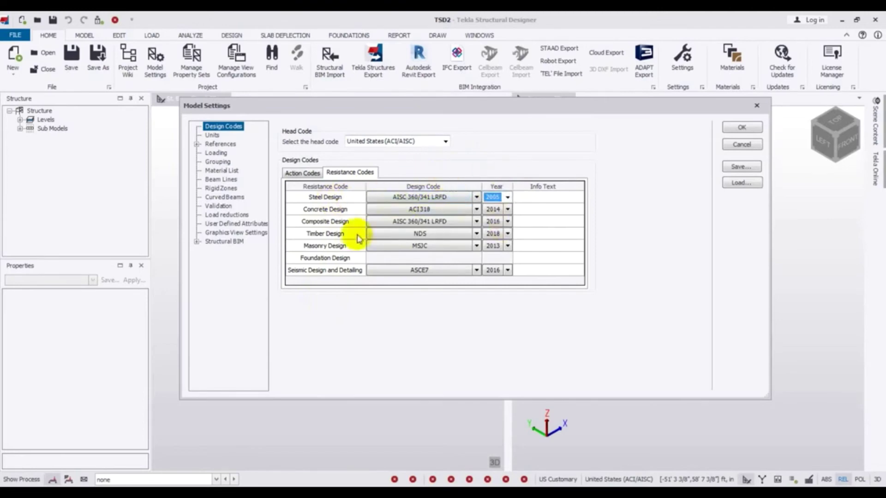
{"action": "left_click", "coordinate": [508, 209]}
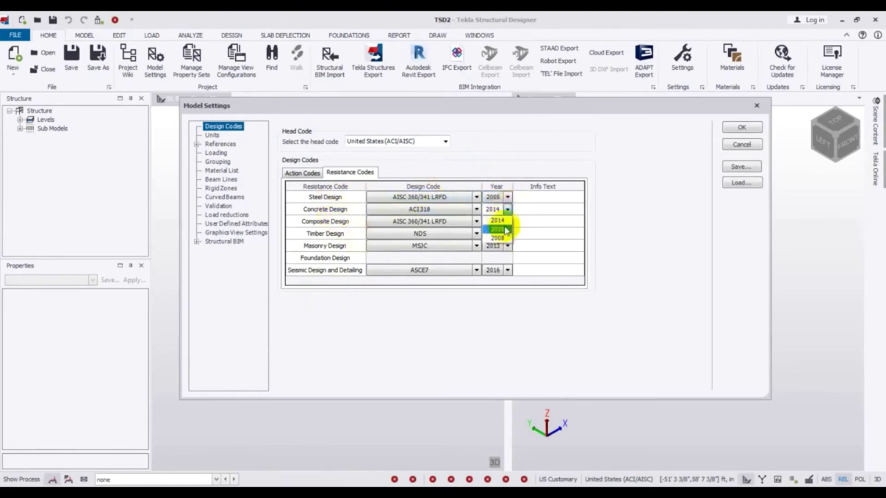
{"action": "left_click", "coordinate": [481, 292]}
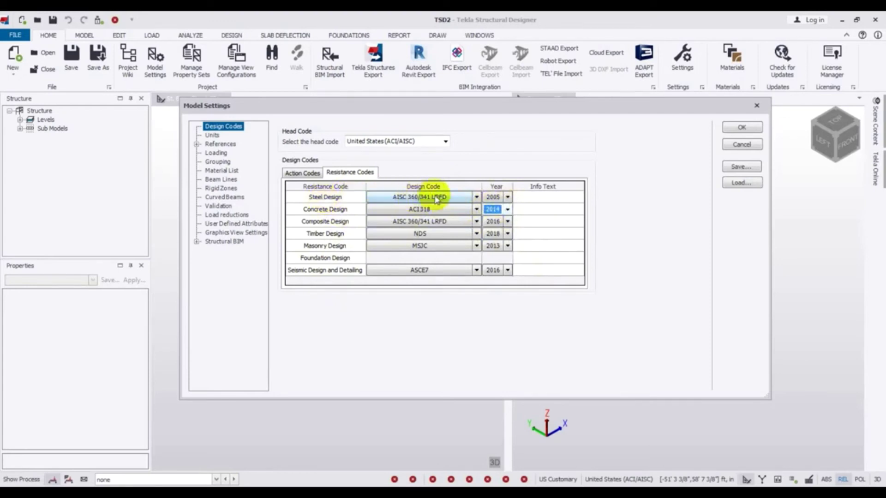
Step: Set the steel design code year to 2016 and review the action and resistance codes
{"action": "left_click", "coordinate": [508, 197]}
{"action": "left_click", "coordinate": [498, 208]}
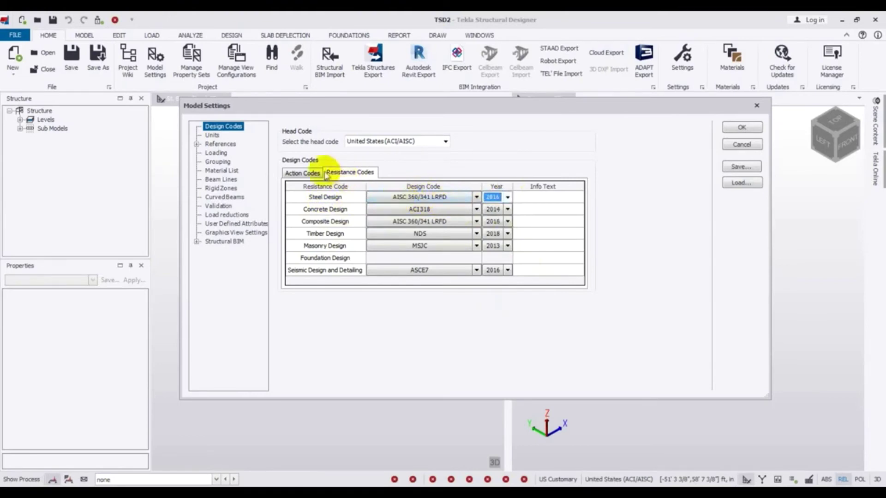
{"action": "left_click", "coordinate": [306, 172]}
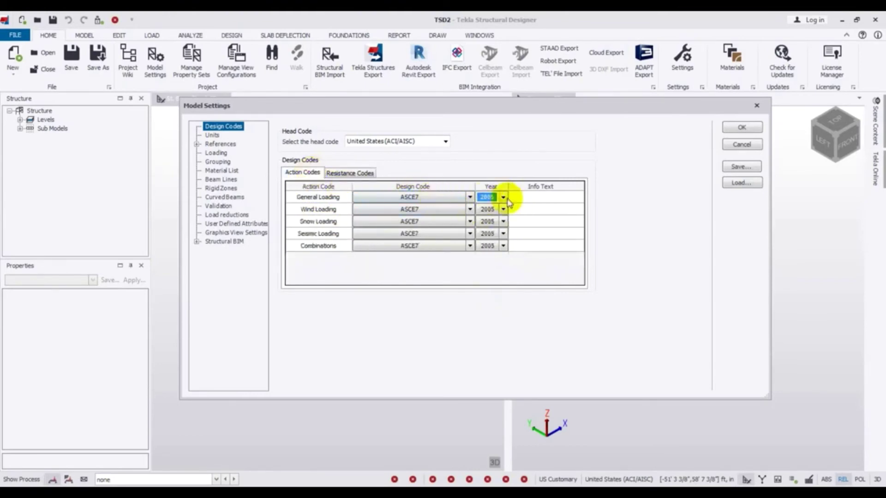
{"action": "left_click", "coordinate": [345, 173]}
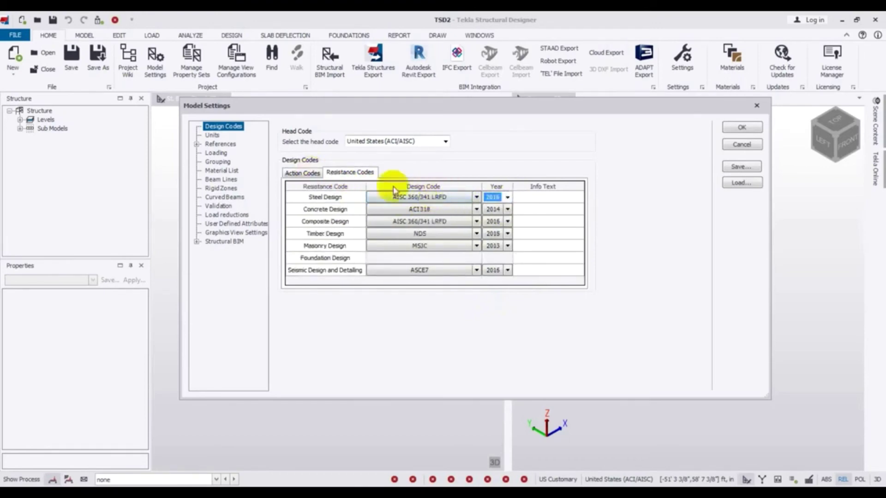
{"action": "left_click", "coordinate": [317, 175]}
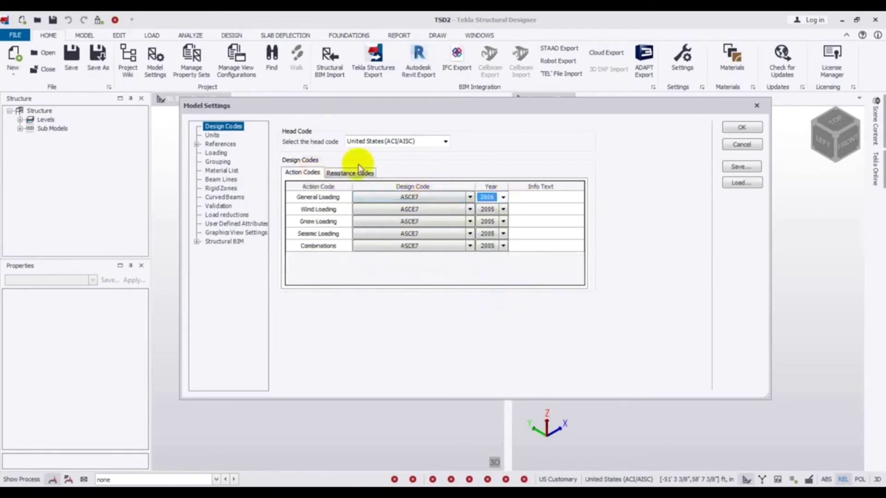
{"action": "left_click", "coordinate": [367, 174]}
Step: Set the model's unit system to Metric and accept the model settings
{"action": "left_click", "coordinate": [214, 136]}
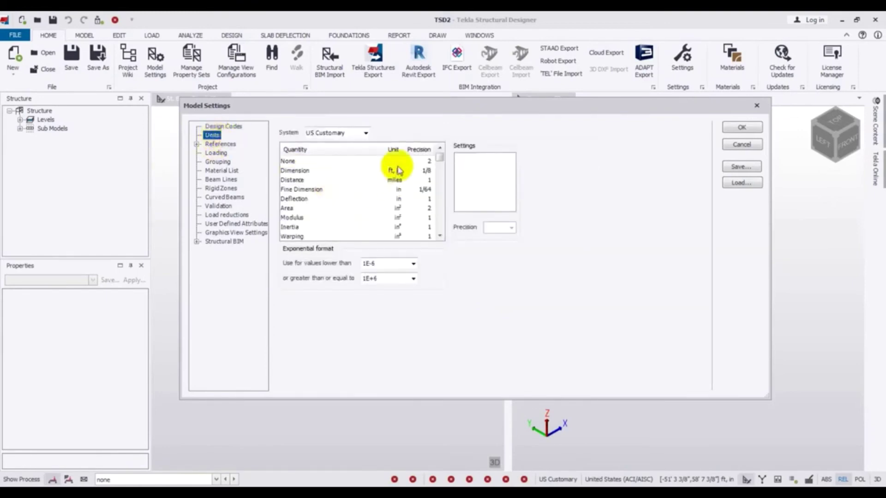
{"action": "left_click_drag", "start_coordinate": [440, 157], "coordinate": [390, 147]}
{"action": "left_click", "coordinate": [365, 134]}
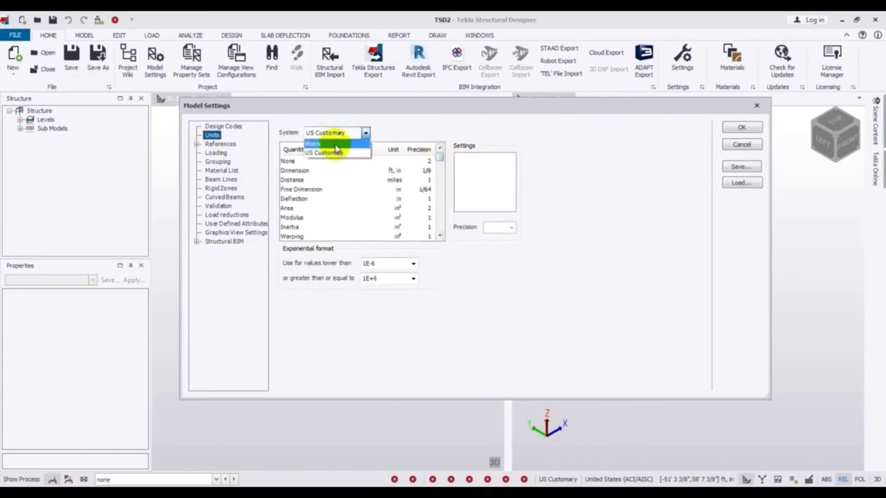
{"action": "left_click", "coordinate": [336, 144]}
{"action": "left_click", "coordinate": [366, 134]}
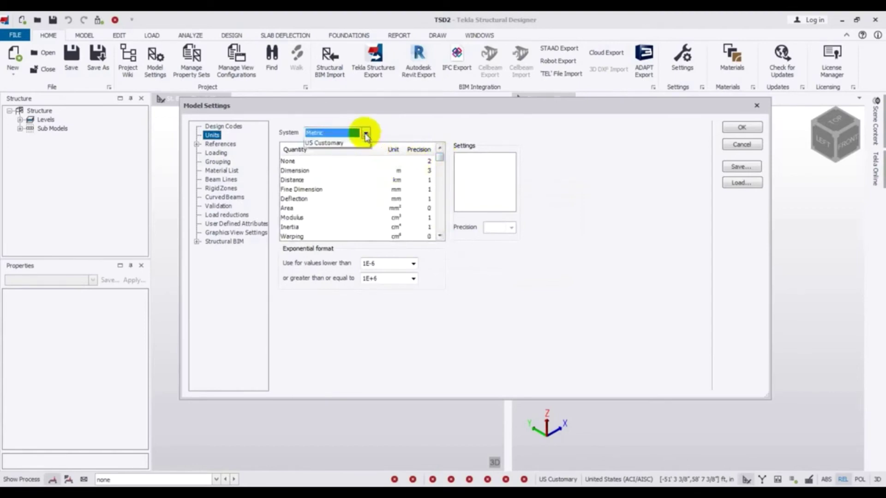
{"action": "left_click", "coordinate": [340, 154]}
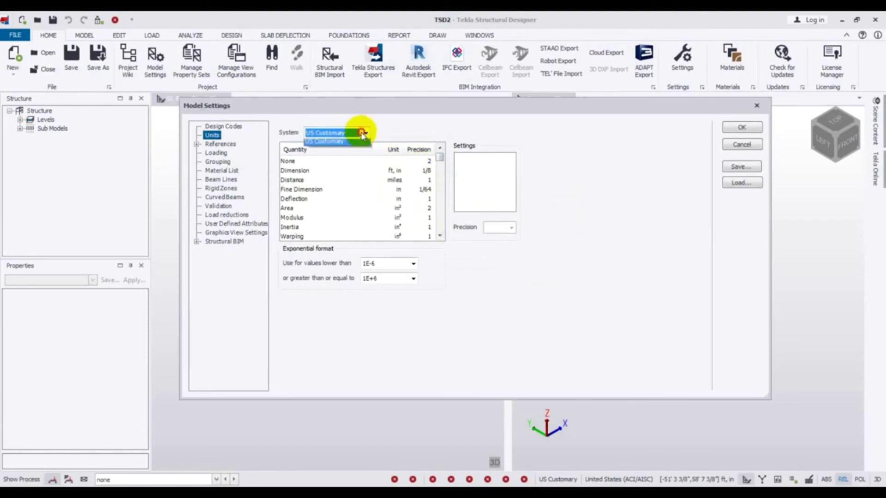
{"action": "left_click", "coordinate": [351, 143]}
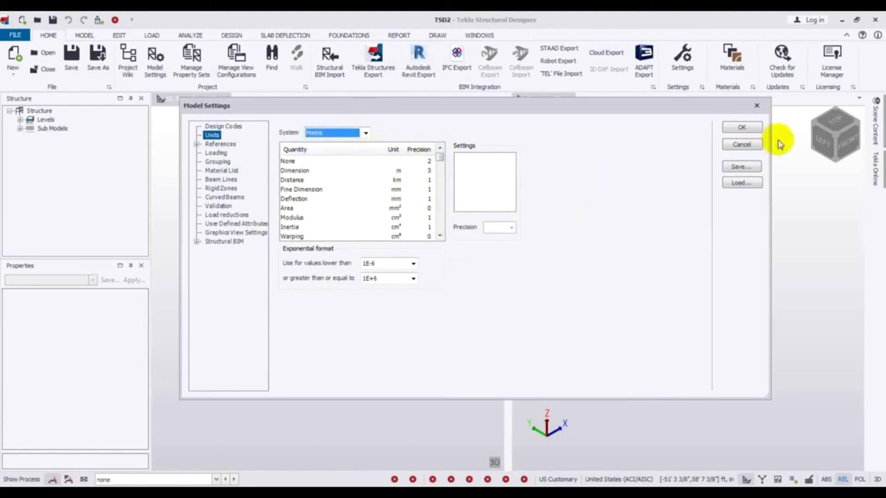
{"action": "left_click", "coordinate": [744, 127]}
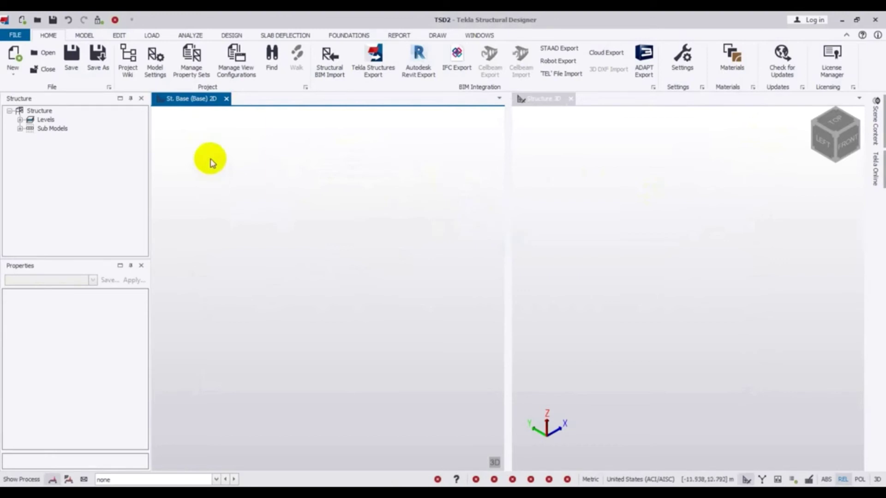
Step: Start a rectangular grid named AG 1 at origin 0,0 with all lines in DashDot style, and choose irregular bays for the X direction
{"action": "left_click", "coordinate": [87, 37]}
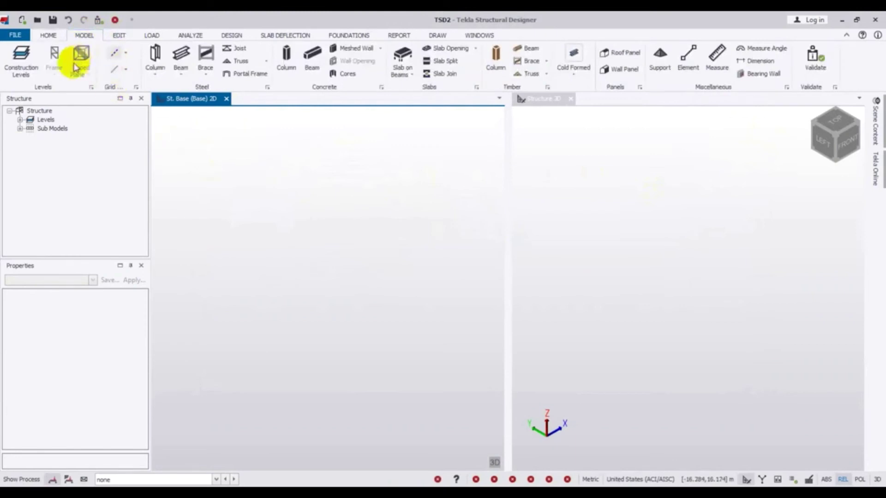
{"action": "left_click", "coordinate": [125, 54]}
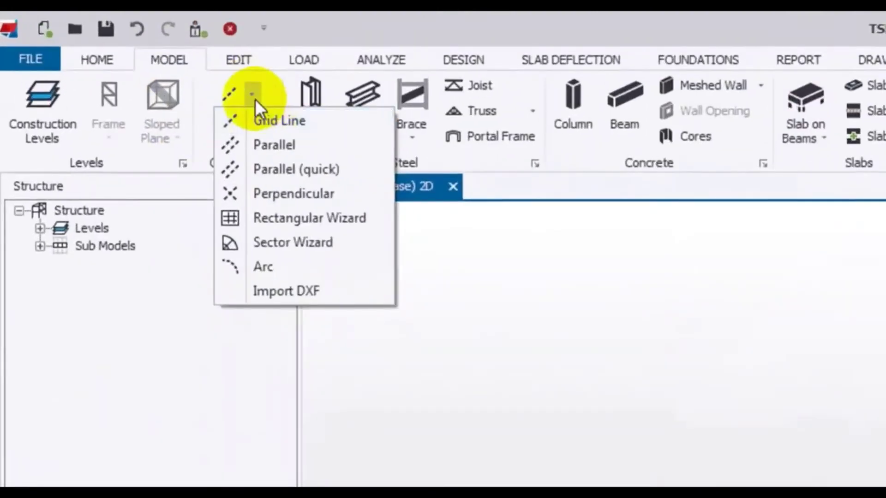
{"action": "left_click", "coordinate": [124, 53]}
{"action": "left_click", "coordinate": [252, 96]}
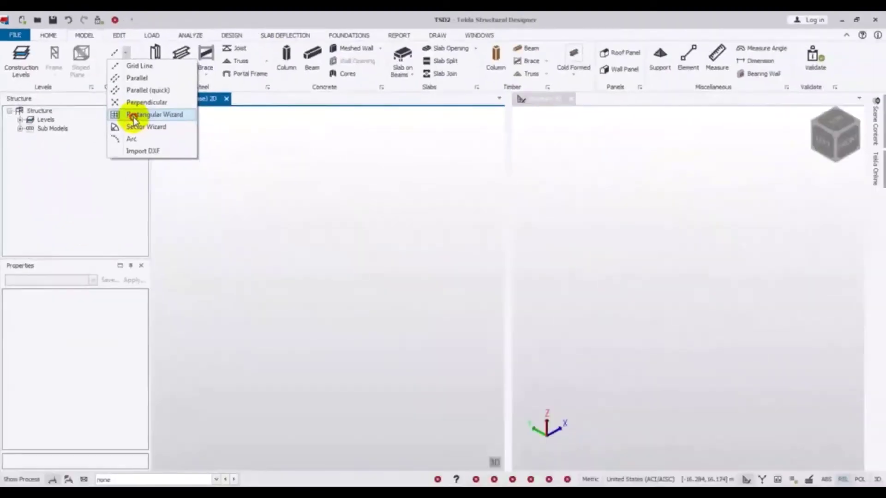
{"action": "left_click", "coordinate": [267, 222]}
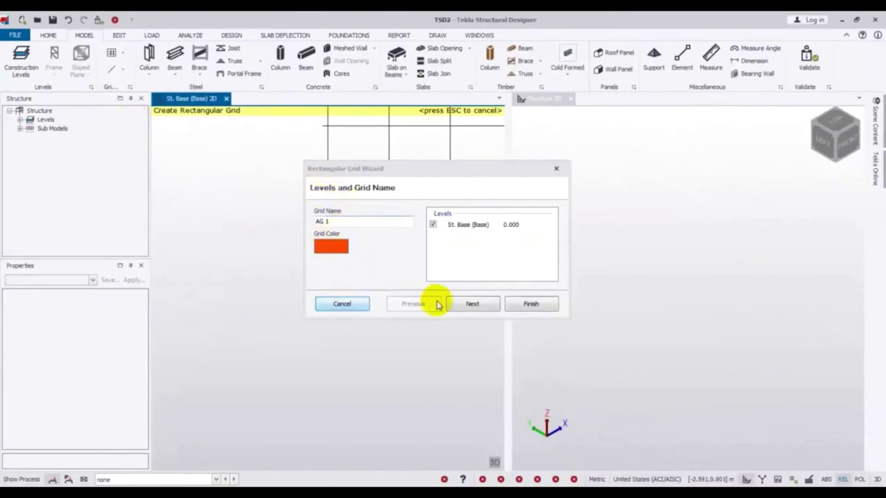
{"action": "left_click", "coordinate": [474, 306]}
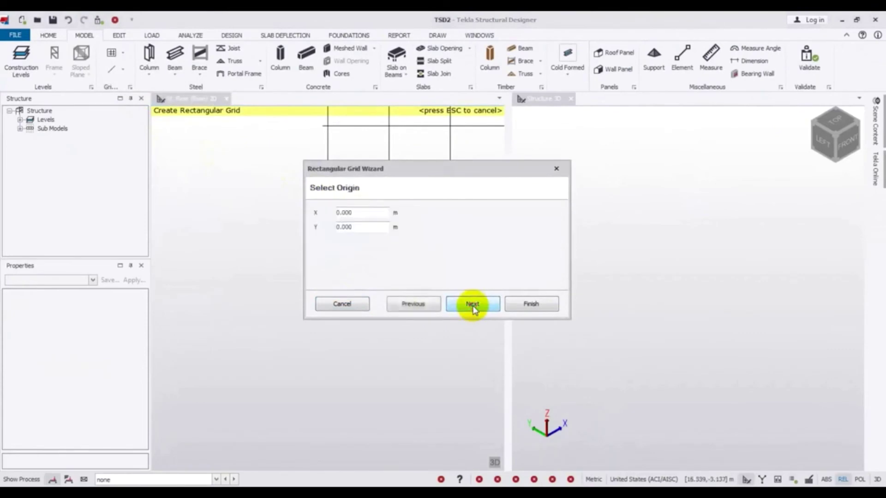
{"action": "left_click", "coordinate": [474, 306]}
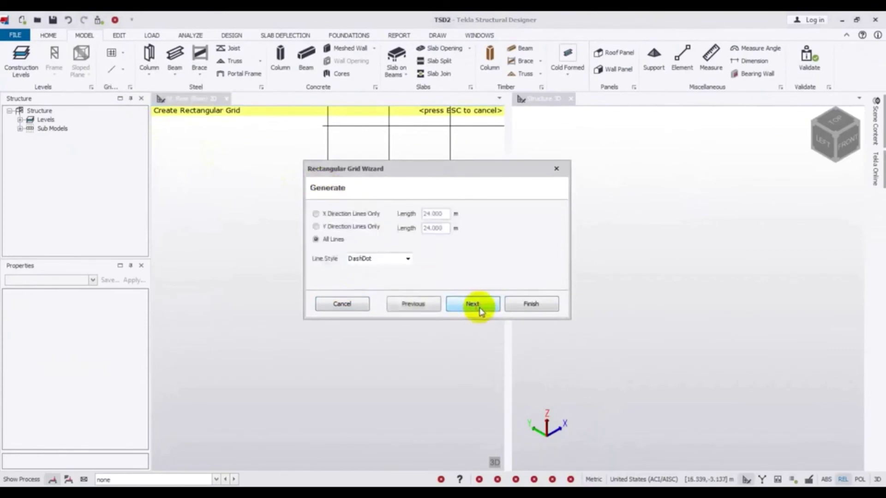
{"action": "left_click", "coordinate": [490, 316]}
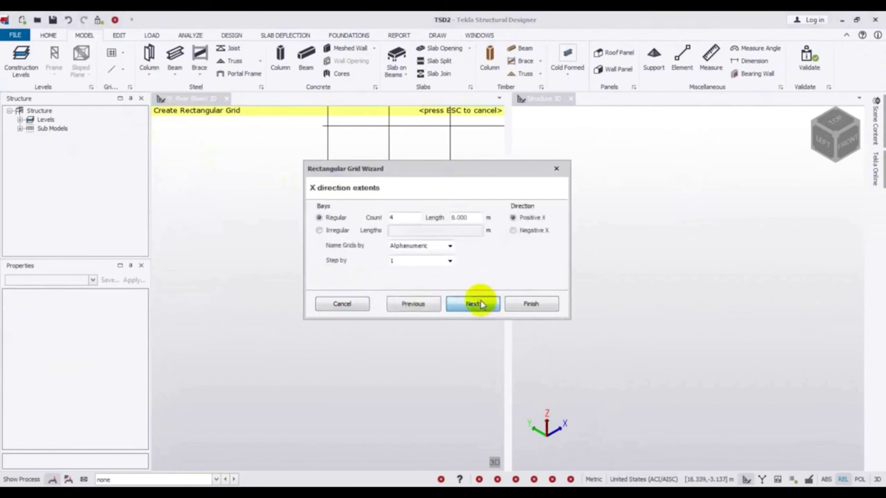
{"action": "left_click", "coordinate": [320, 230]}
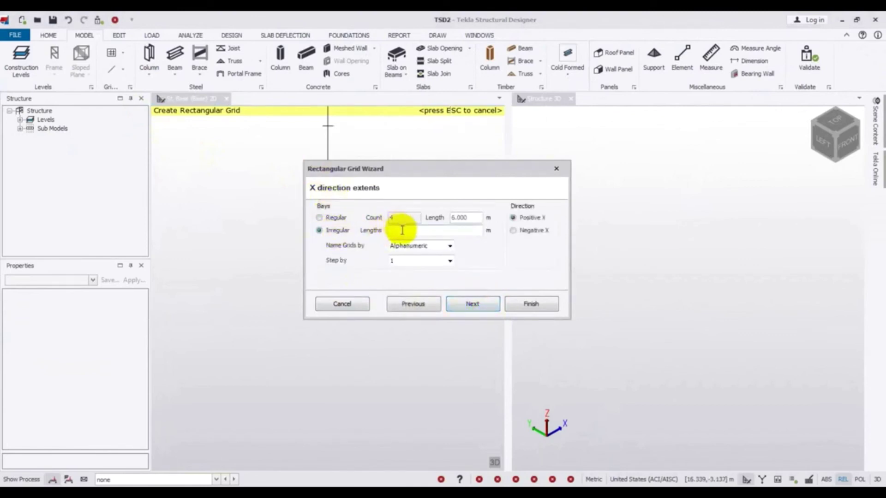
{"action": "left_click", "coordinate": [432, 232]}
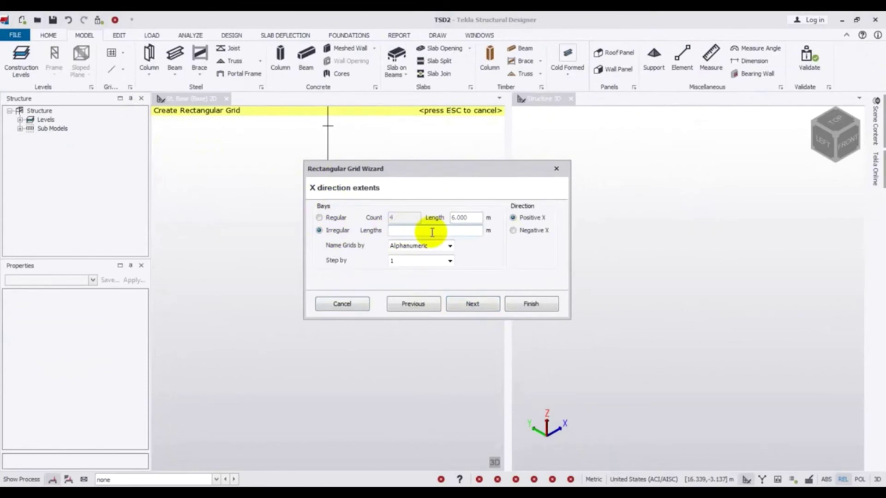
{"action": "type", "text": "5,6,"}
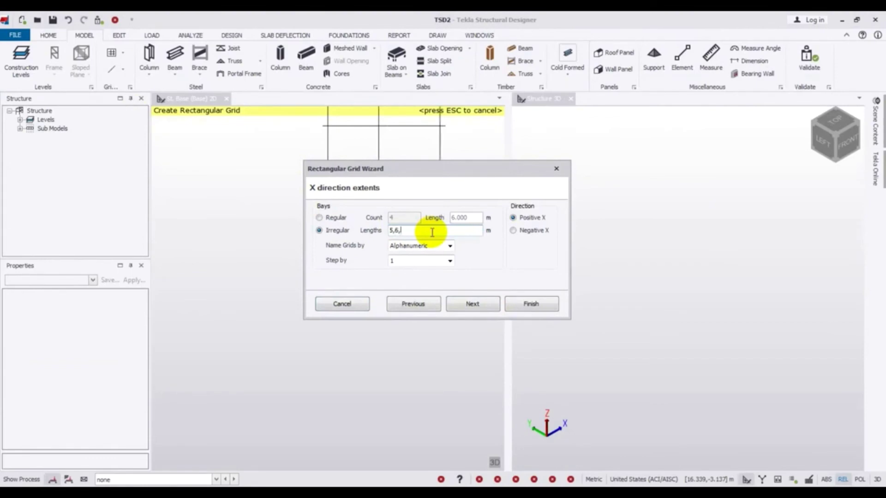
{"action": "type", "text": "5,"}
{"action": "key", "text": "BackSpace"}
{"action": "key", "text": "BackSpace"}
{"action": "key", "text": "BackSpace"}
{"action": "key", "text": "BackSpace"}
{"action": "key", "text": "BackSpace"}
{"action": "key", "text": "BackSpace"}
Step: Set the irregular X-direction bay lengths to 6, 5, 6, 5 and 6 m and accept the X extents
{"action": "type", "text": "6"}
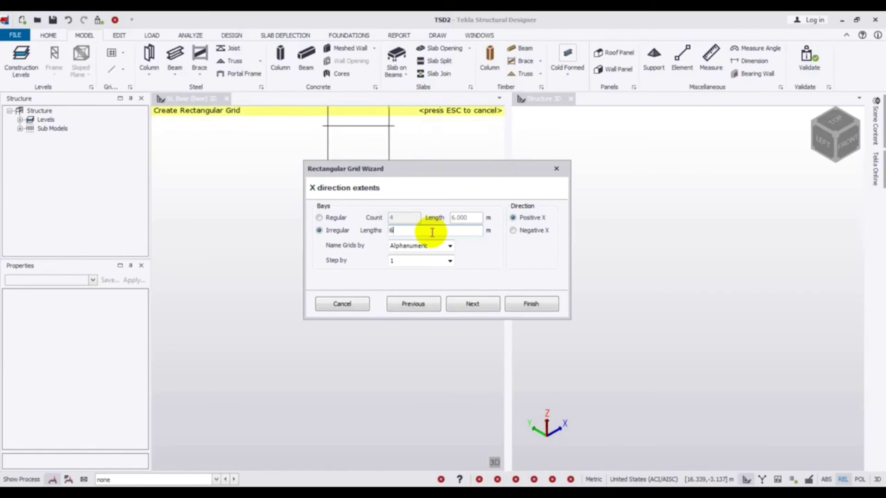
{"action": "type", "text": ",5,6"}
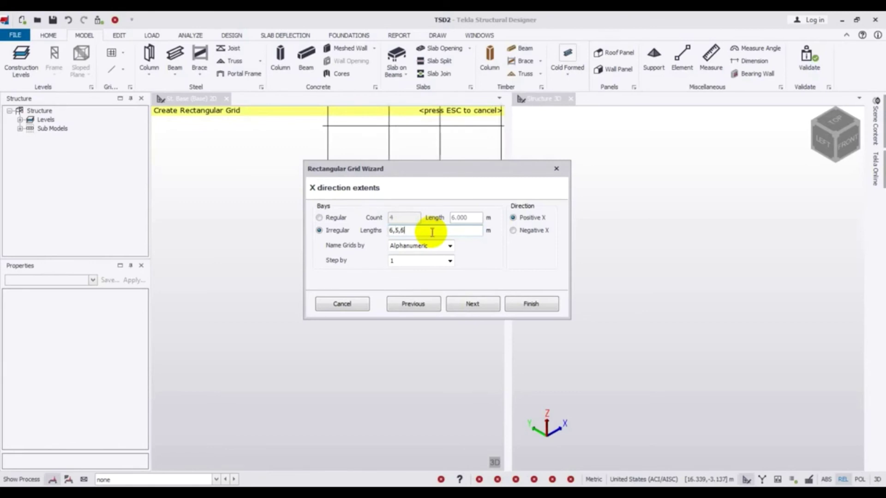
{"action": "type", "text": ",5,6"}
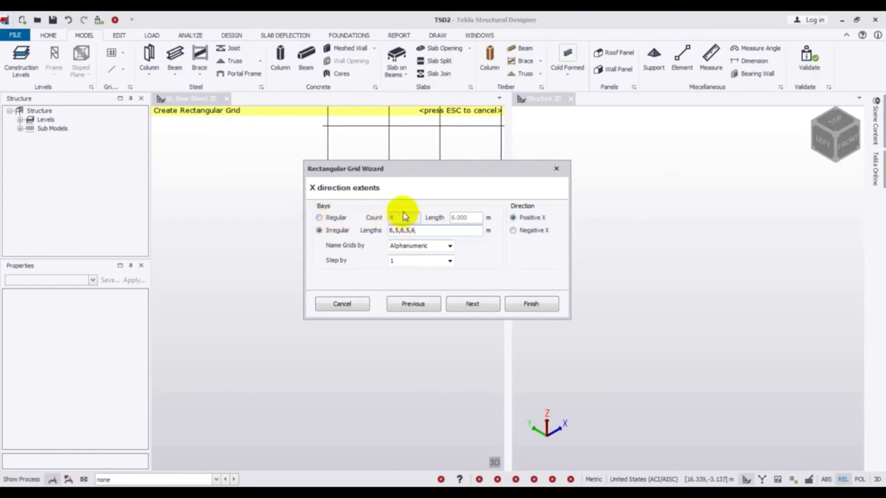
{"action": "key", "text": "BackSpace"}
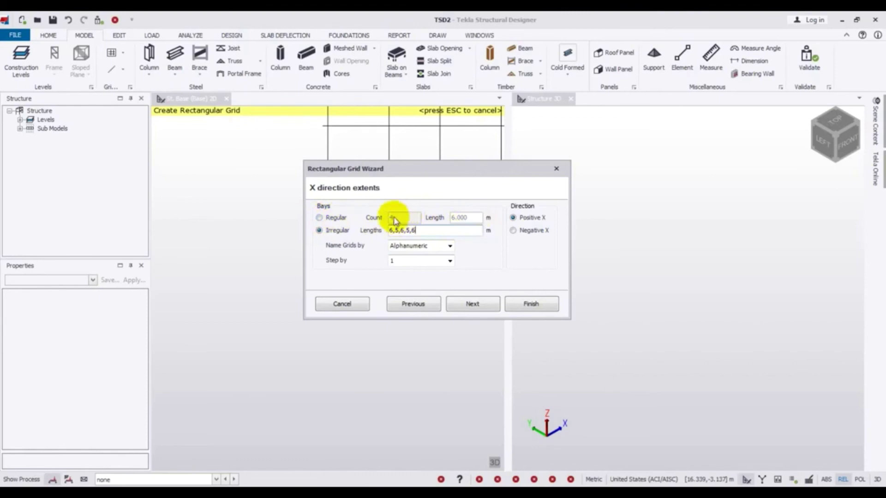
{"action": "left_click", "coordinate": [464, 305]}
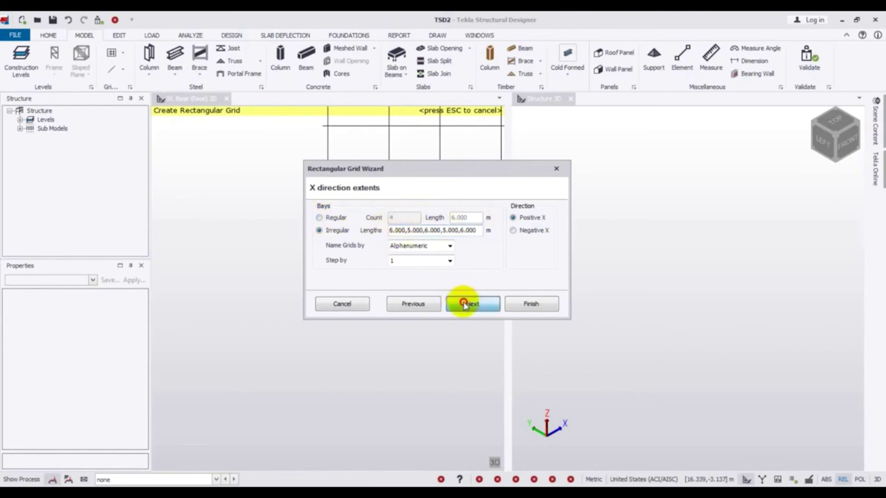
Step: Set the Y-direction extents to 2 regular bays of 7.5 m each and generate the rectangular grid
{"action": "left_click_drag", "start_coordinate": [455, 174], "coordinate": [364, 291]}
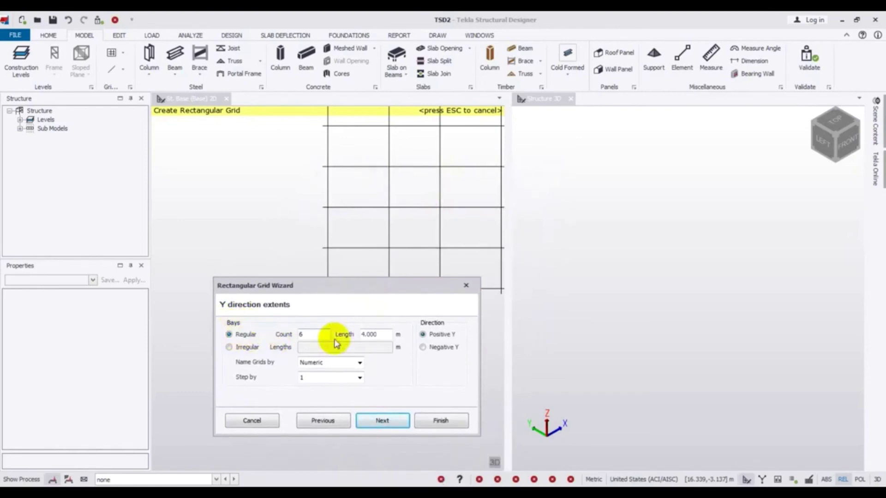
{"action": "double_click", "coordinate": [311, 335]}
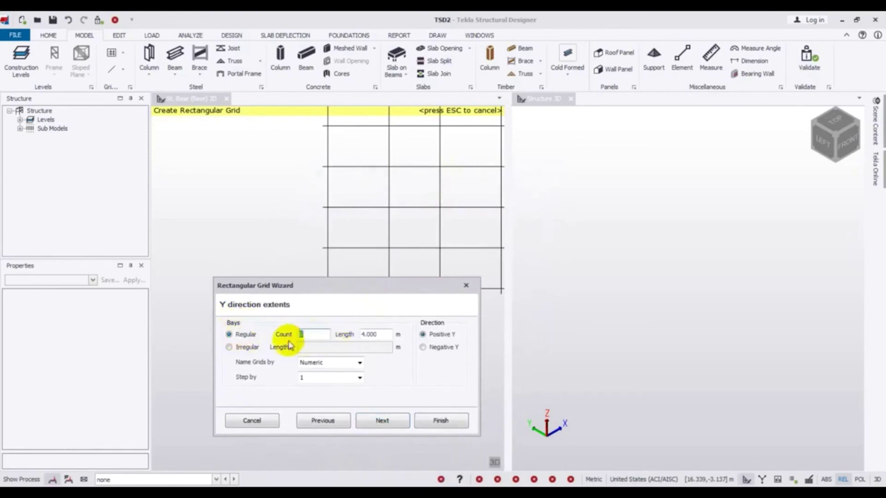
{"action": "type", "text": "2"}
{"action": "left_click_drag", "start_coordinate": [351, 289], "coordinate": [337, 325]}
{"action": "double_click", "coordinate": [358, 371]}
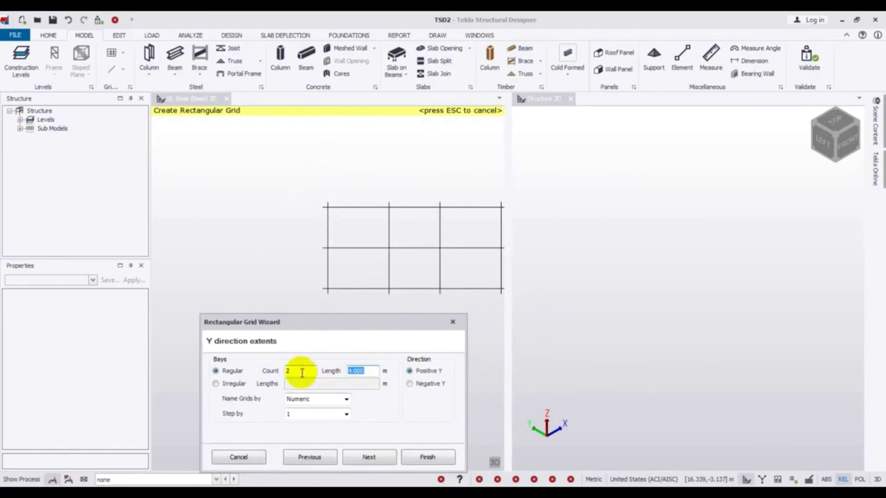
{"action": "type", "text": "7.5"}
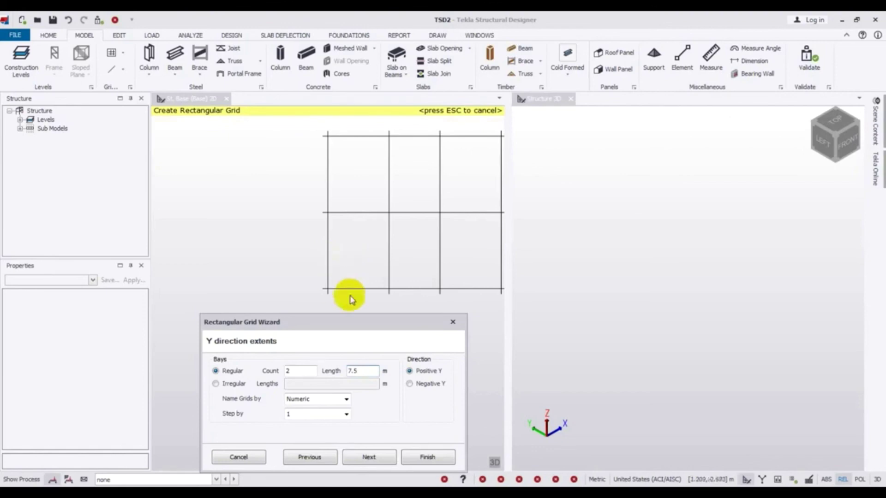
{"action": "left_click_drag", "start_coordinate": [360, 326], "coordinate": [359, 315]}
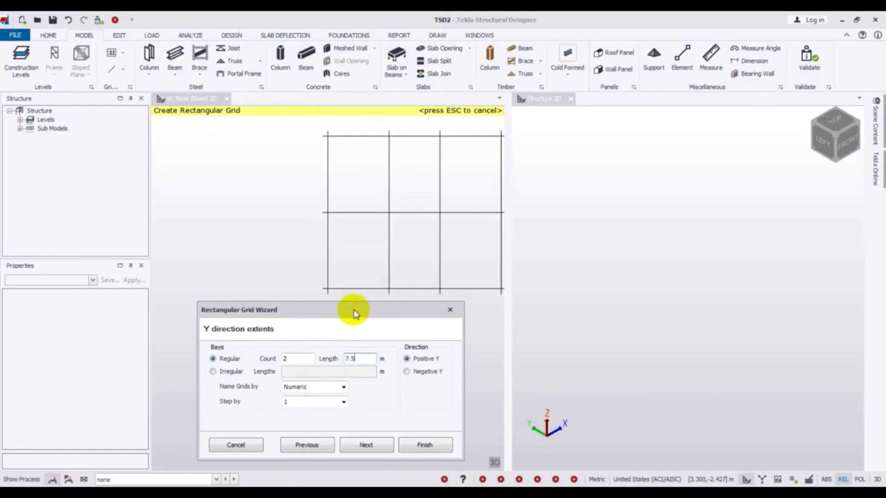
{"action": "left_click_drag", "start_coordinate": [355, 312], "coordinate": [362, 312]}
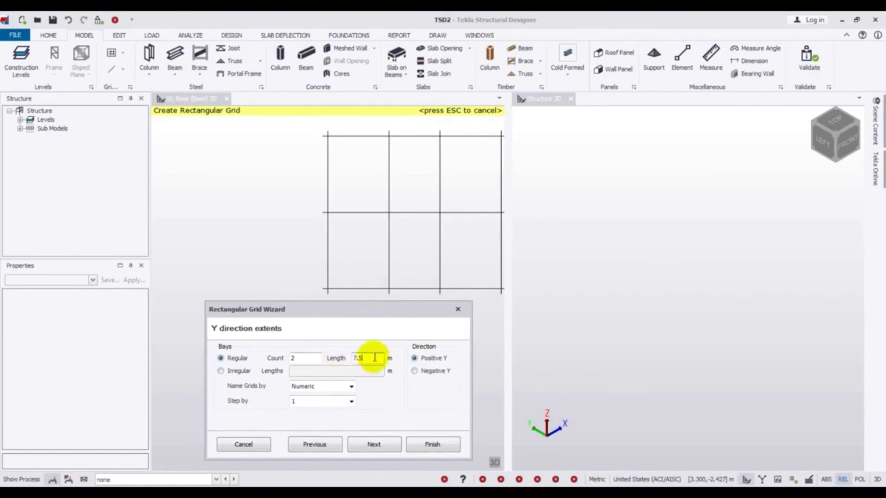
{"action": "left_click", "coordinate": [432, 445]}
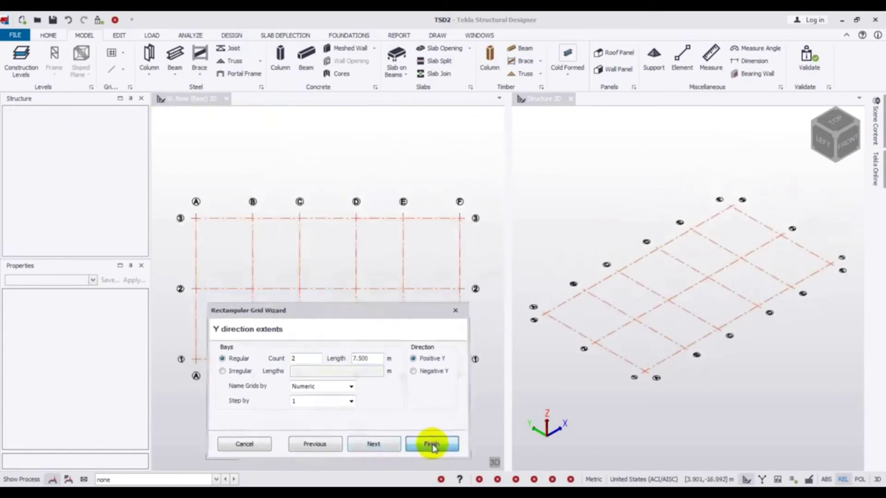